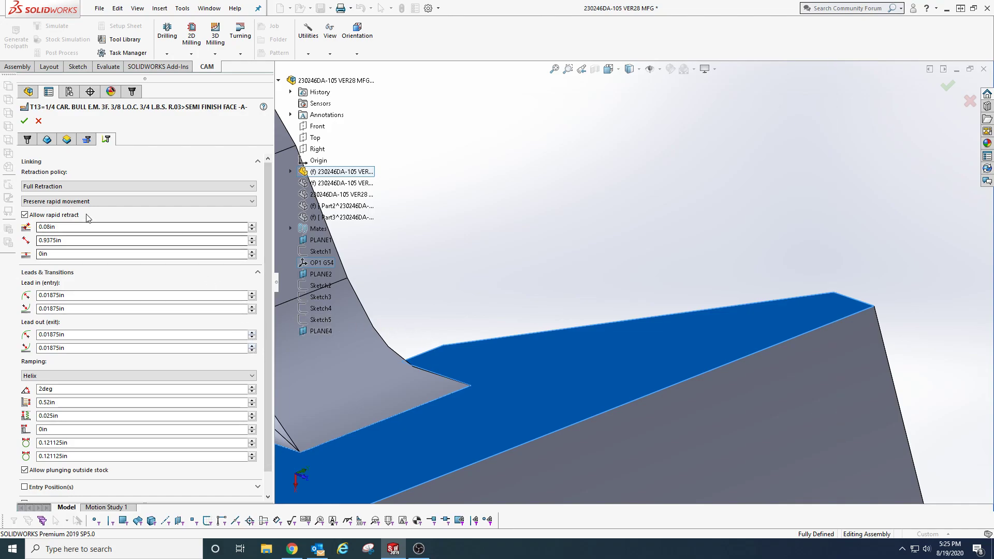
Step: Set the ramp clearance height of the T13 SEMI FINISH FACE -A- operation to 0.03 in and accept the operation
left_click(25, 121)
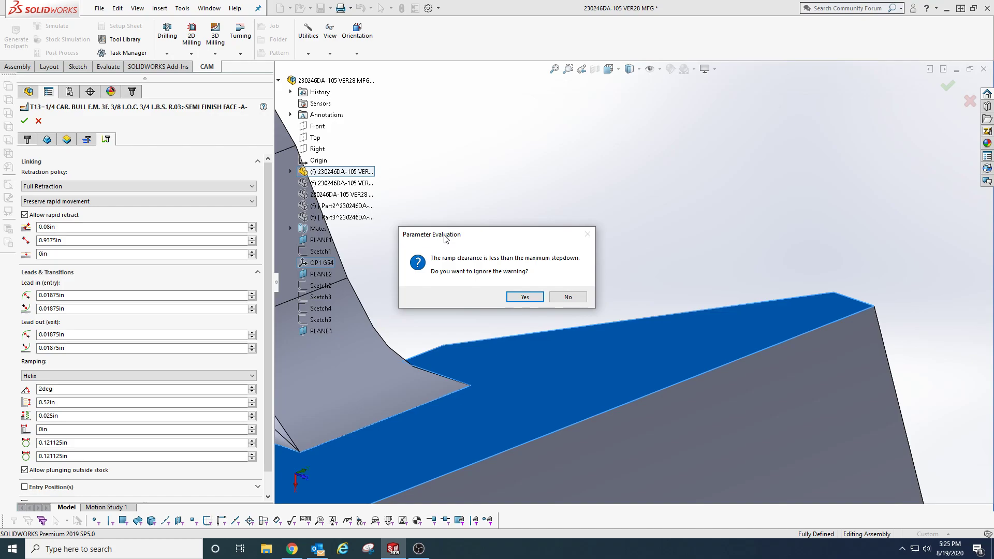
left_click(561, 298)
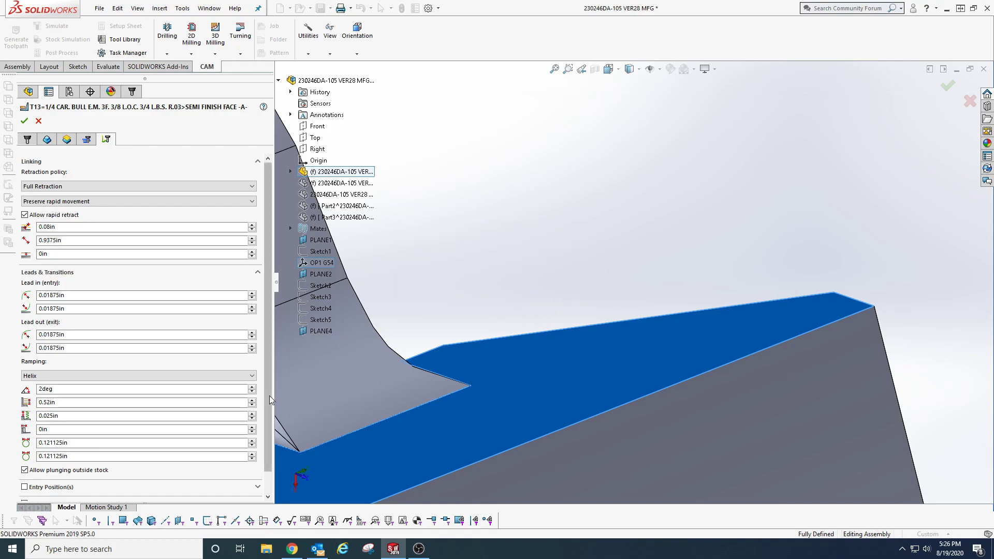
left_click(75, 415)
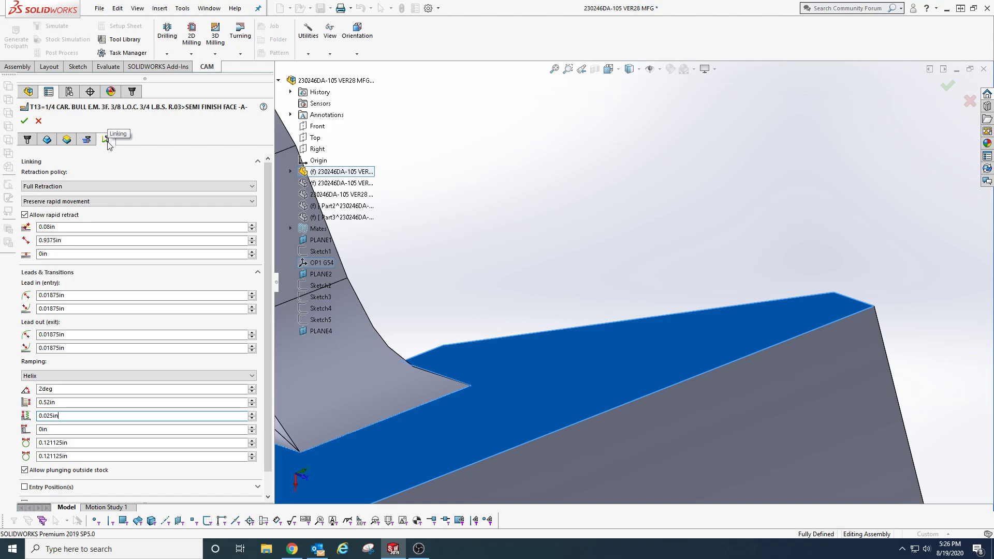
left_click_drag(269, 356, 266, 373)
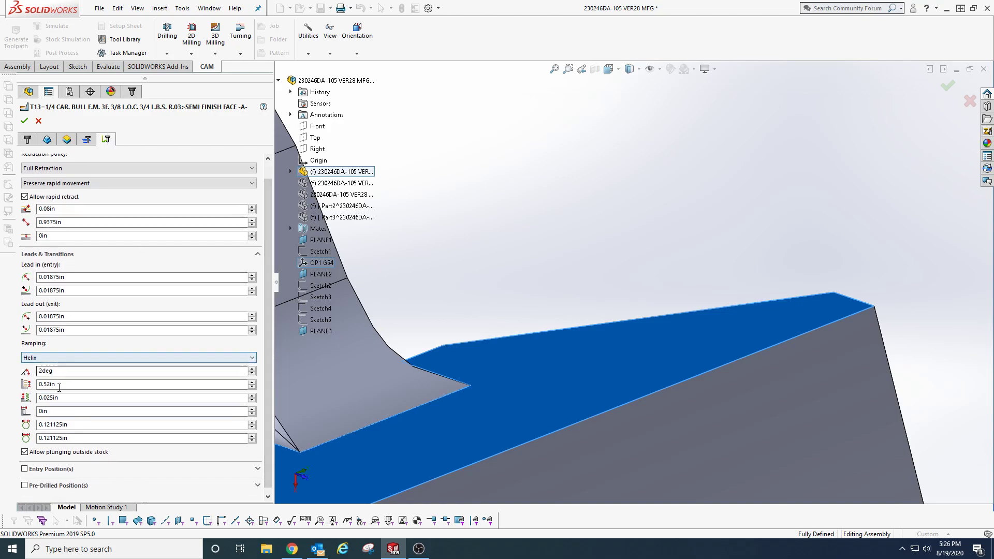
left_click(73, 399)
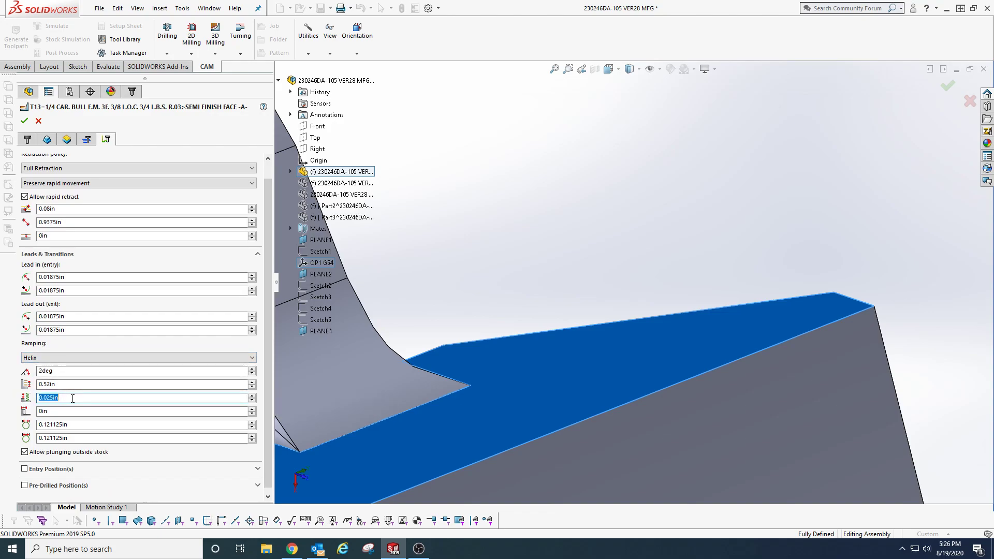
type(".03")
left_click(25, 121)
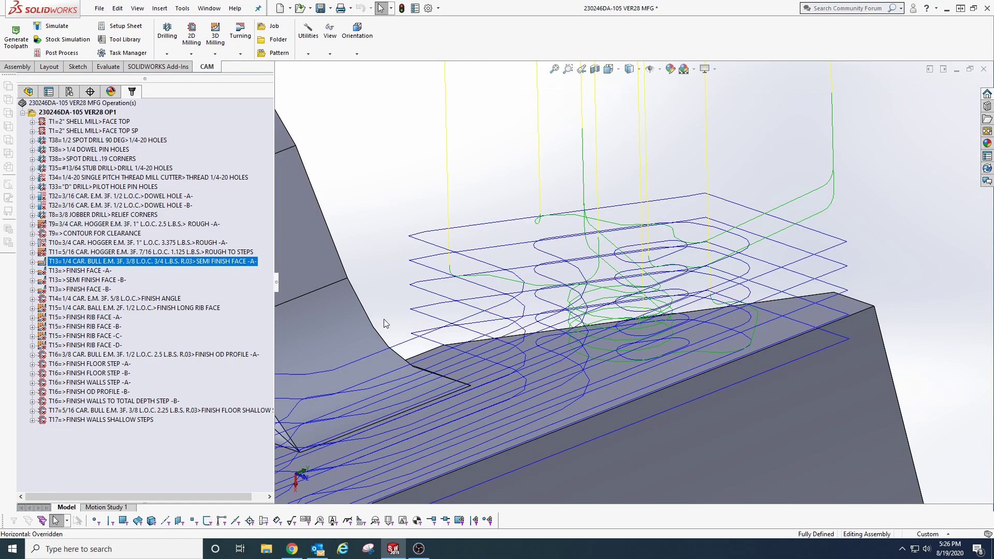
Step: Reopen the T13 SEMI FINISH FACE -A- operation and try a maximum roughing stepdown of 0.05 in, declining to ignore the warning
left_click(120, 252)
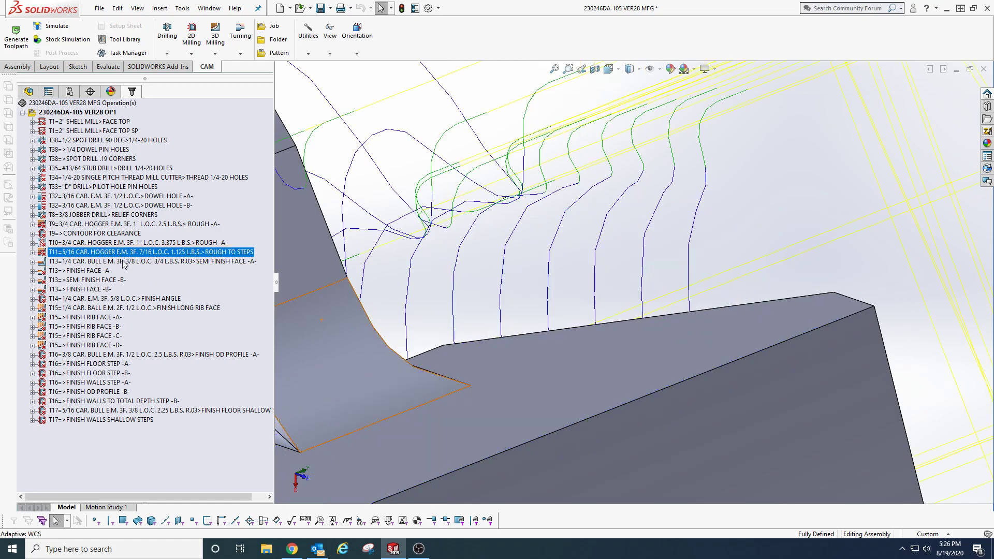
left_click(123, 262)
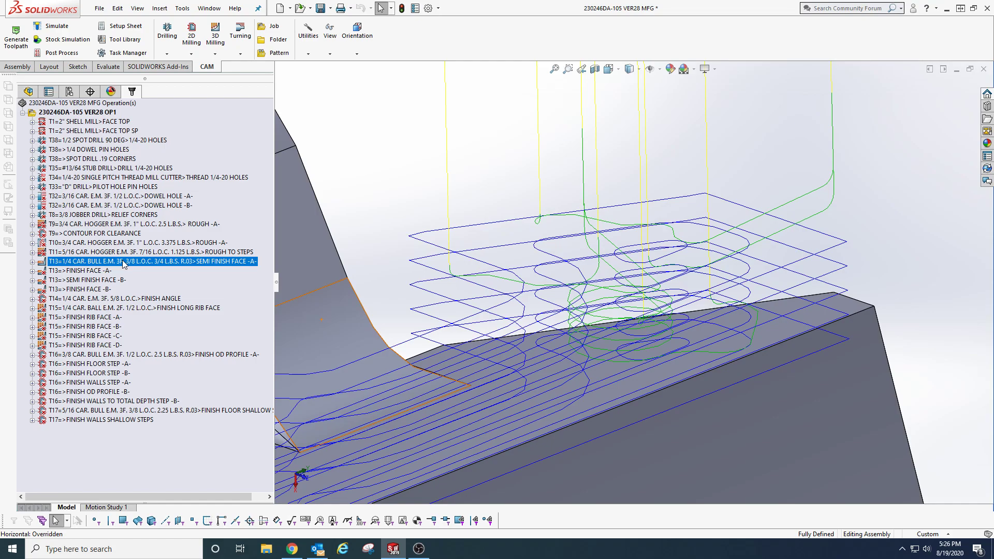
right_click(124, 264)
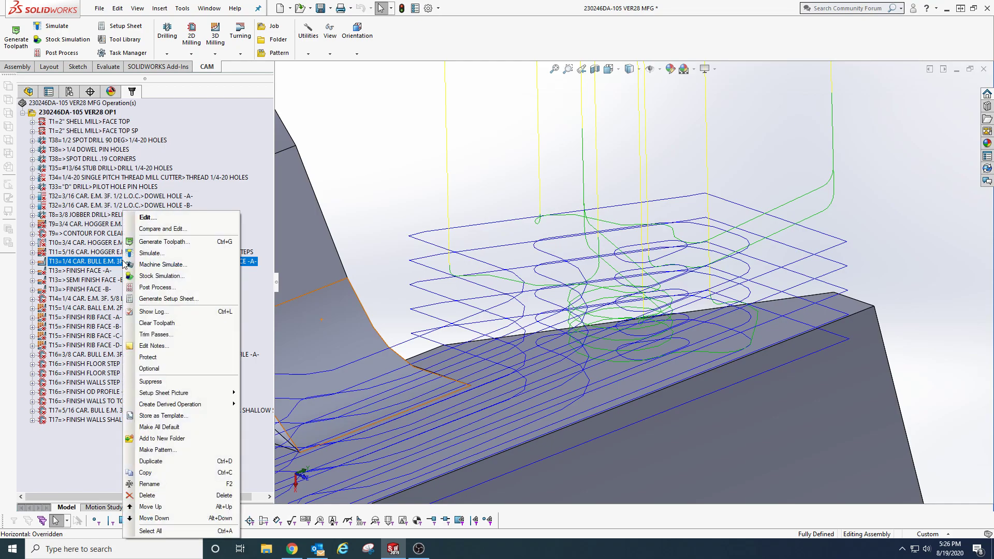
left_click(155, 218)
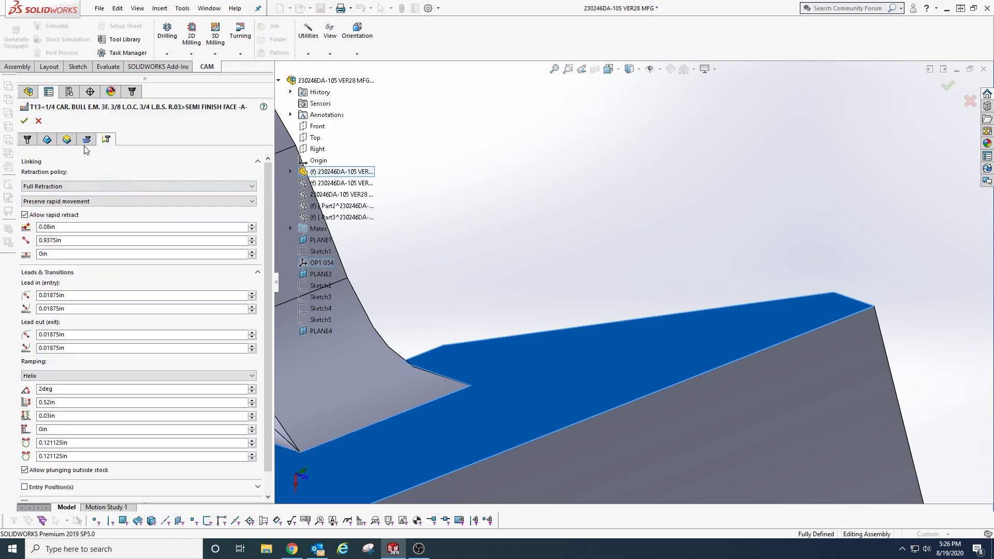
left_click(87, 140)
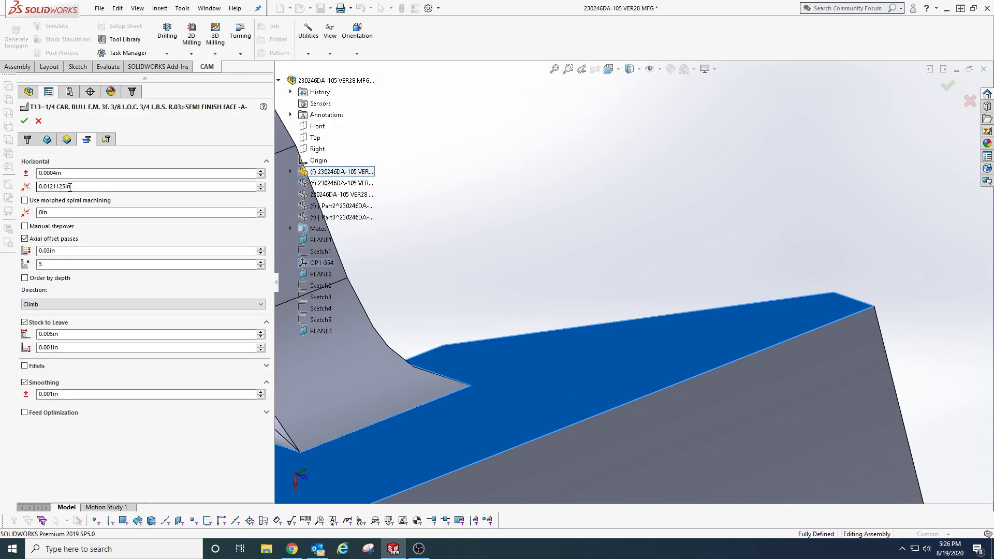
double_click(67, 251)
type(".")
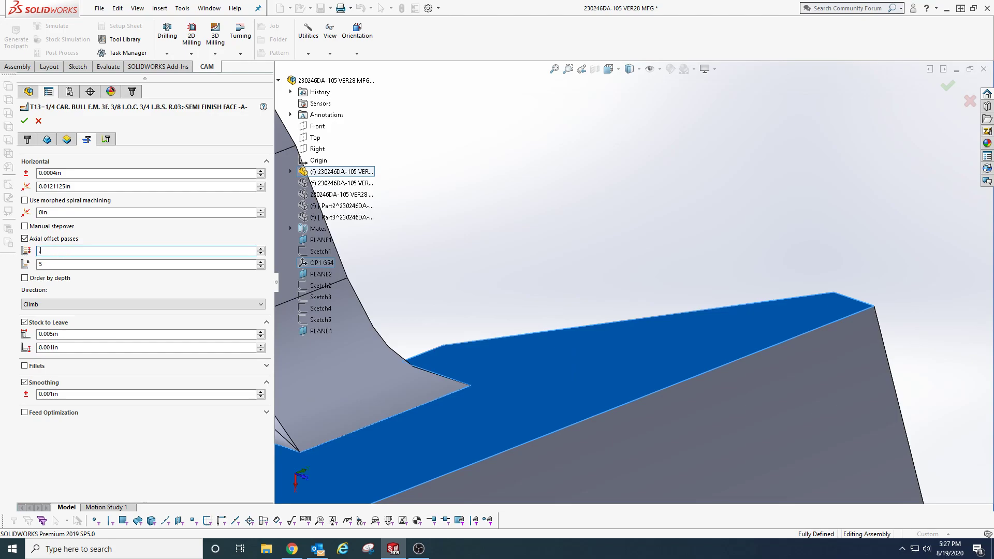
type("05")
left_click(63, 265)
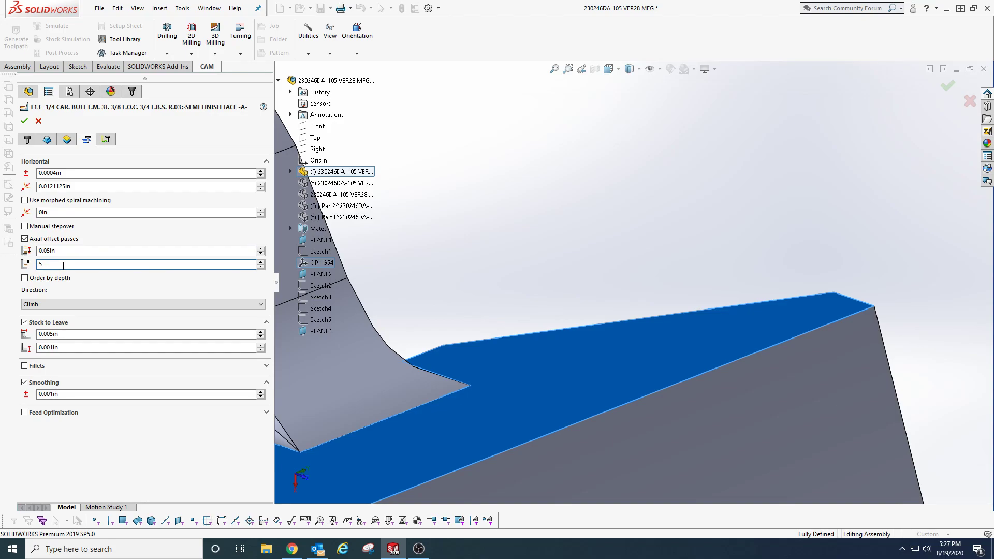
left_click(25, 122)
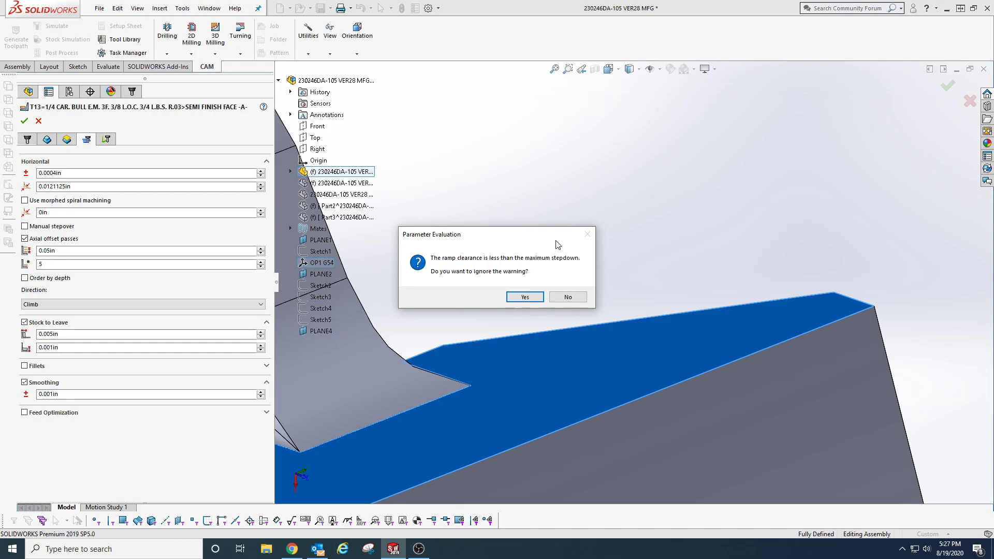
left_click(77, 251)
left_click(569, 297)
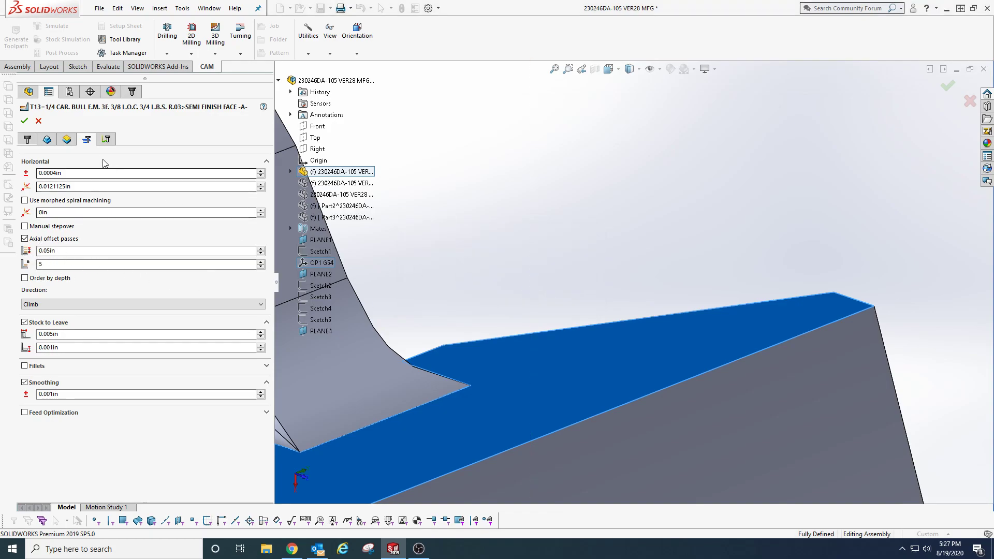
Step: Compare the ramp clearance with the stepdown, set the maximum roughing stepdown to 0.035 in, and try to accept without ignoring the warning
left_click(106, 139)
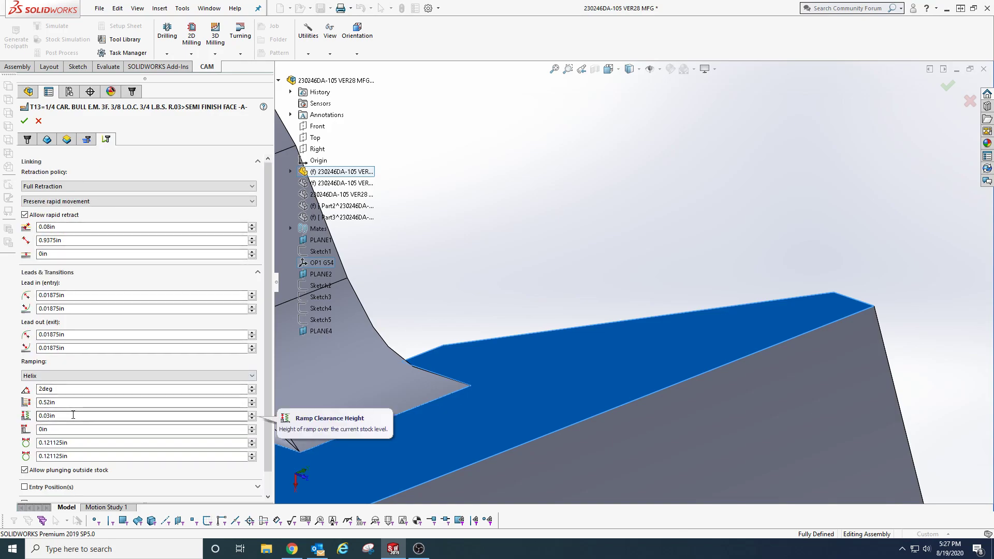
left_click(86, 140)
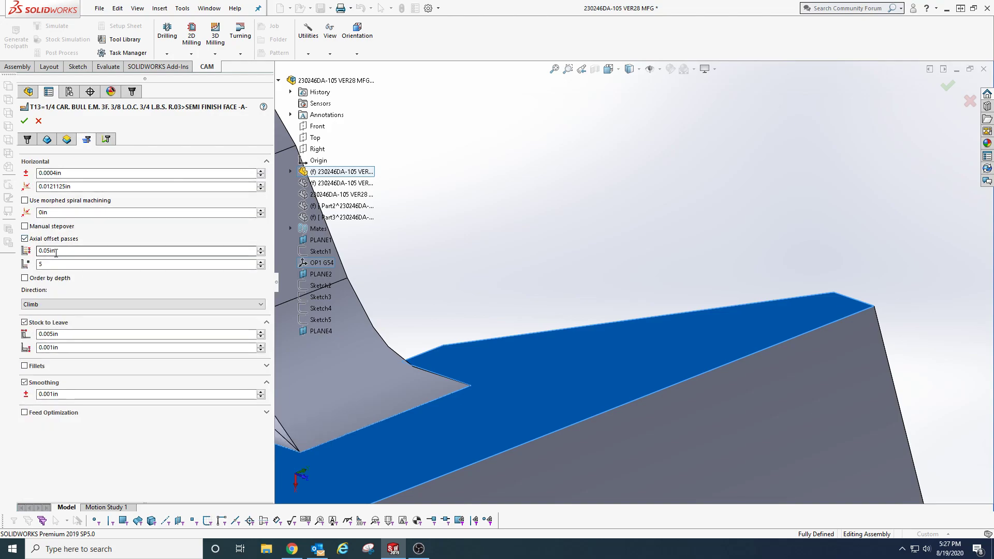
left_click(106, 138)
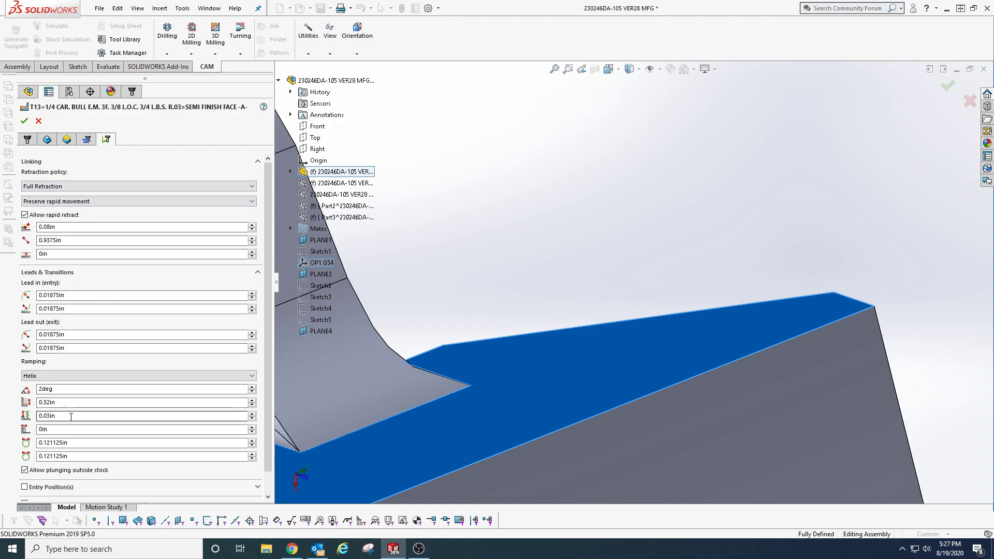
left_click(86, 139)
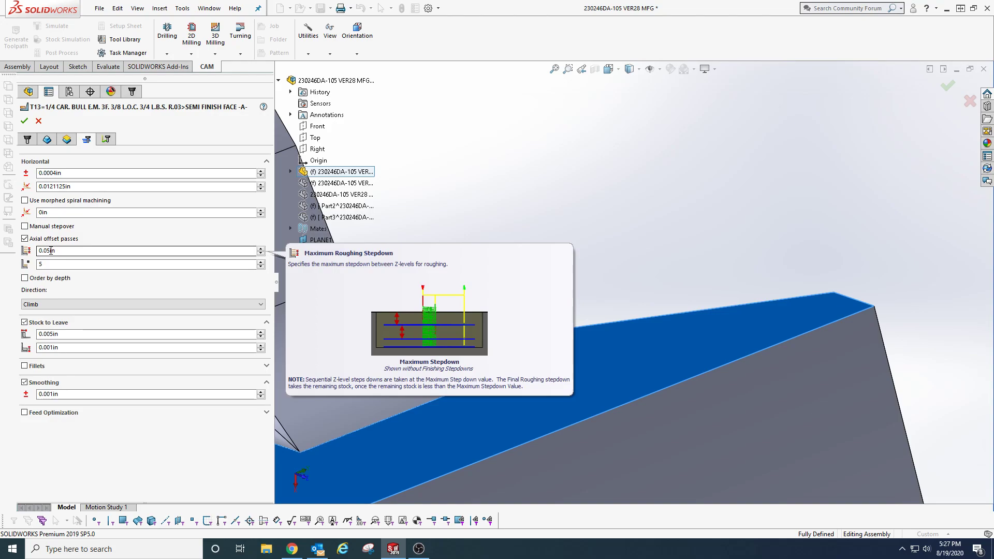
double_click(70, 253)
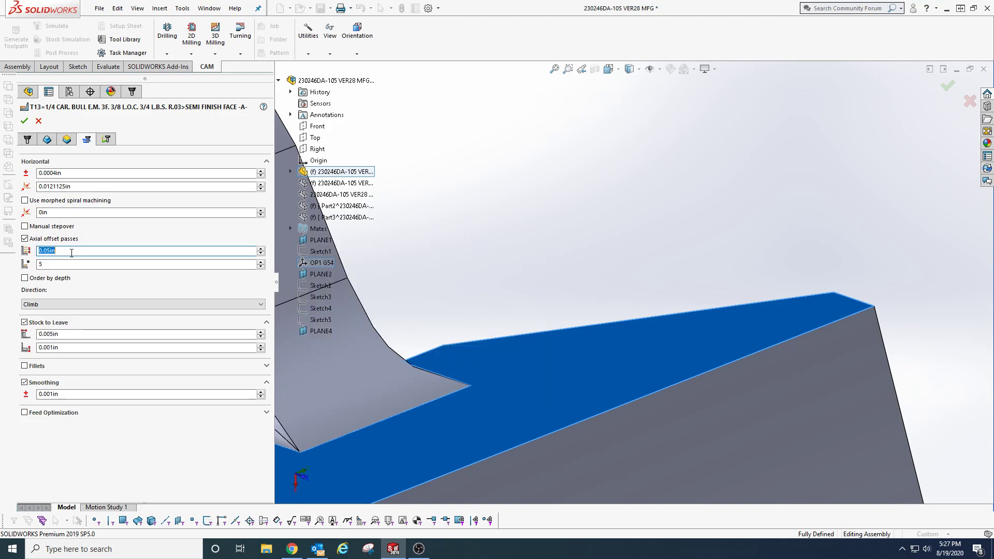
type(".03")
left_click(106, 140)
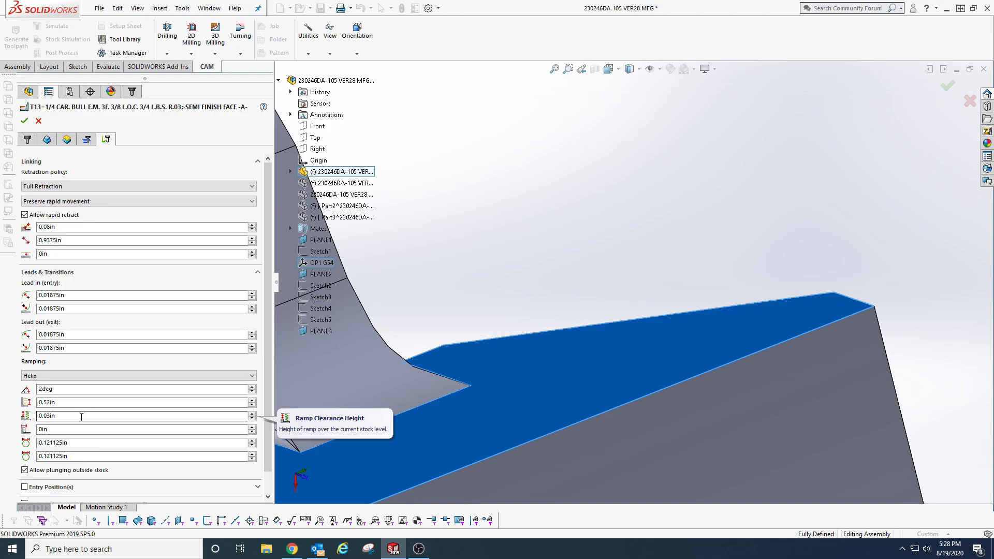
left_click(24, 122)
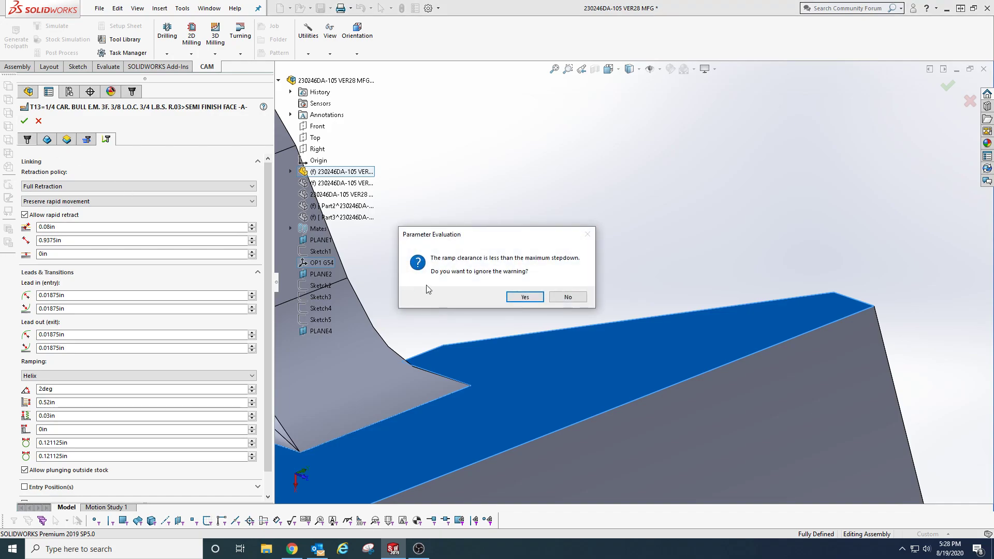
left_click(568, 297)
Step: Check the roughing stepdown, set the ramp clearance height to 0.035 in, and accept the operation
left_click(86, 138)
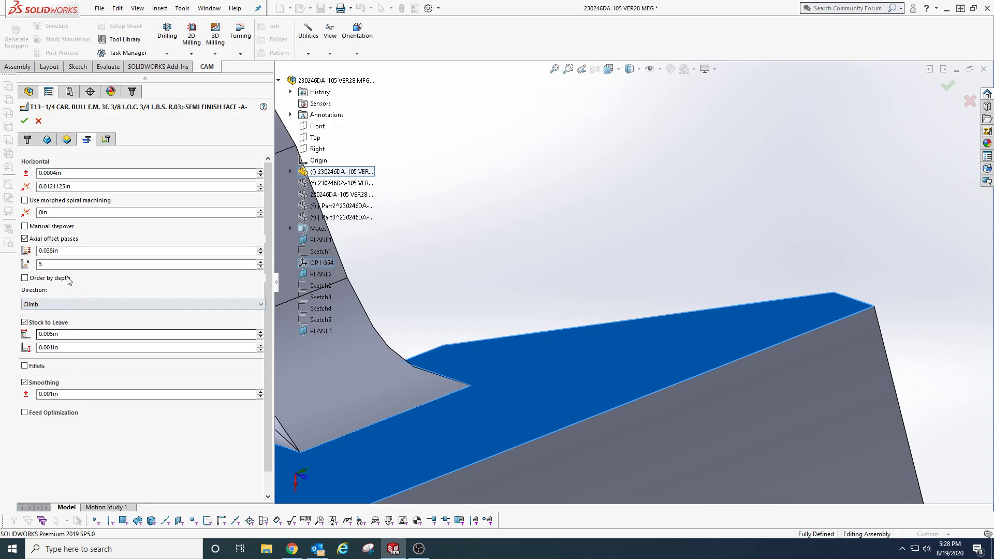
left_click(107, 139)
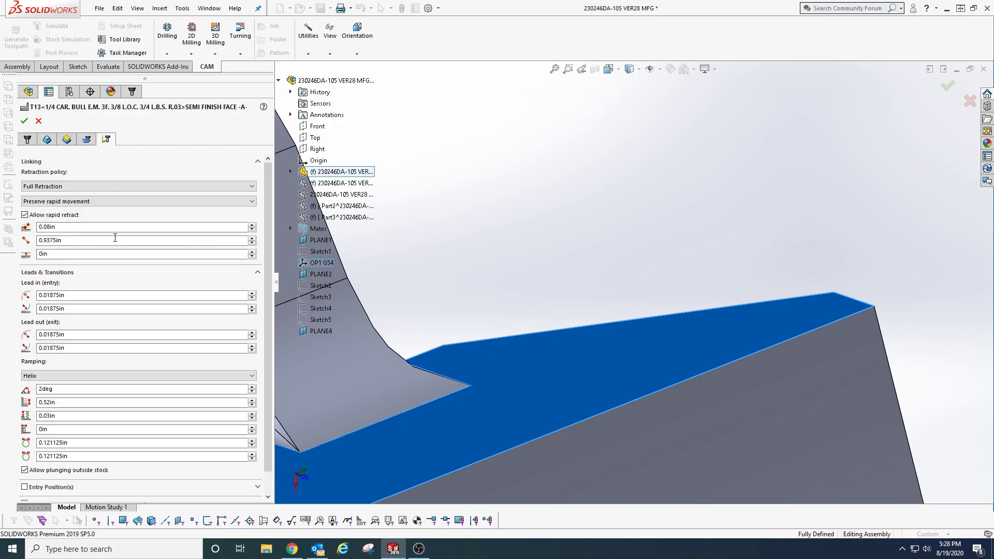
double_click(75, 417)
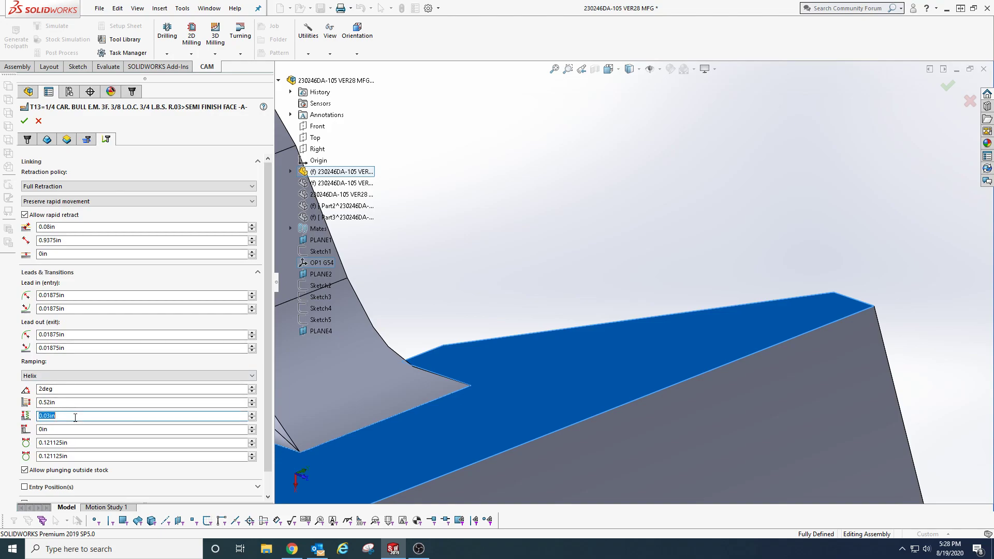
type(".035")
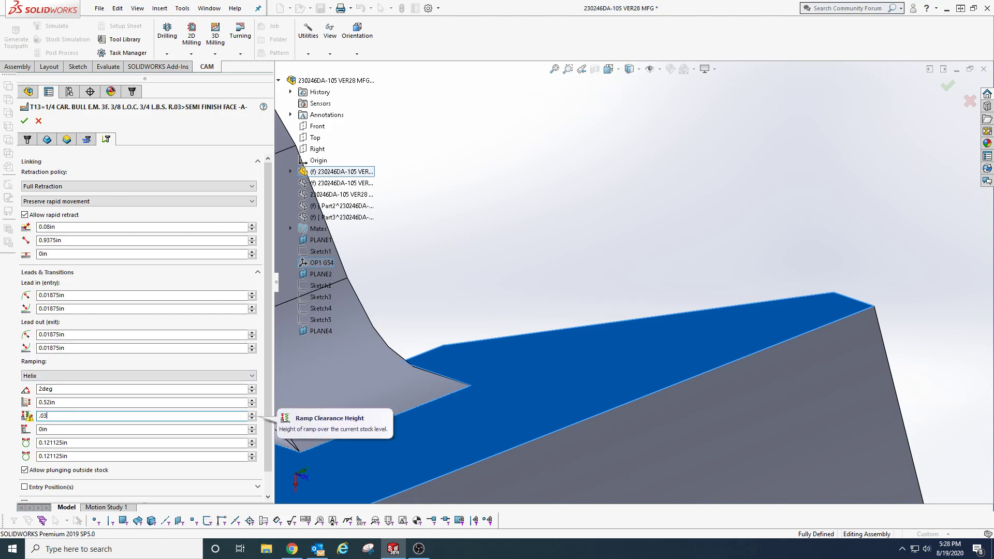
left_click(24, 121)
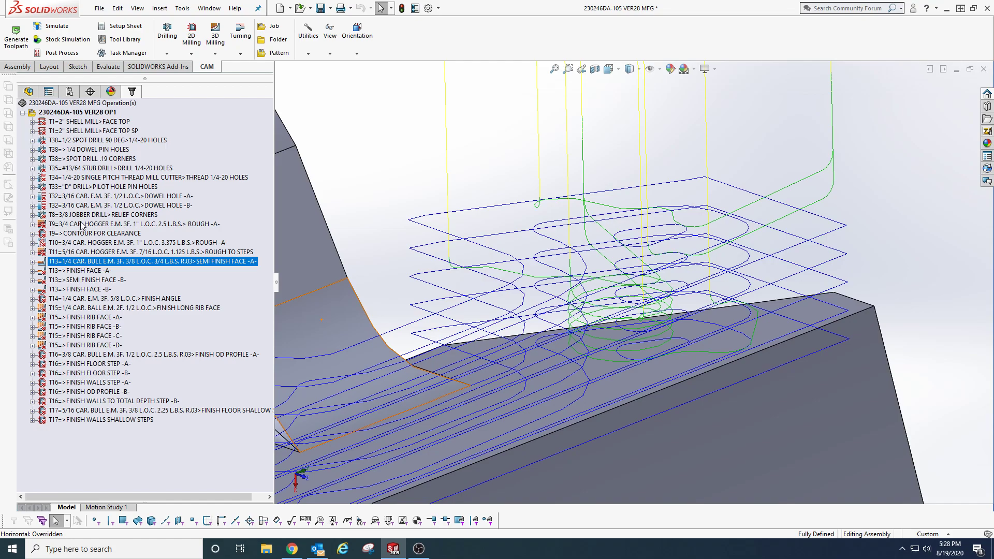
Step: Generate the toolpaths for all operations from T1 FACE TOP through T11 ROUGH TO STEPS
left_click(84, 123)
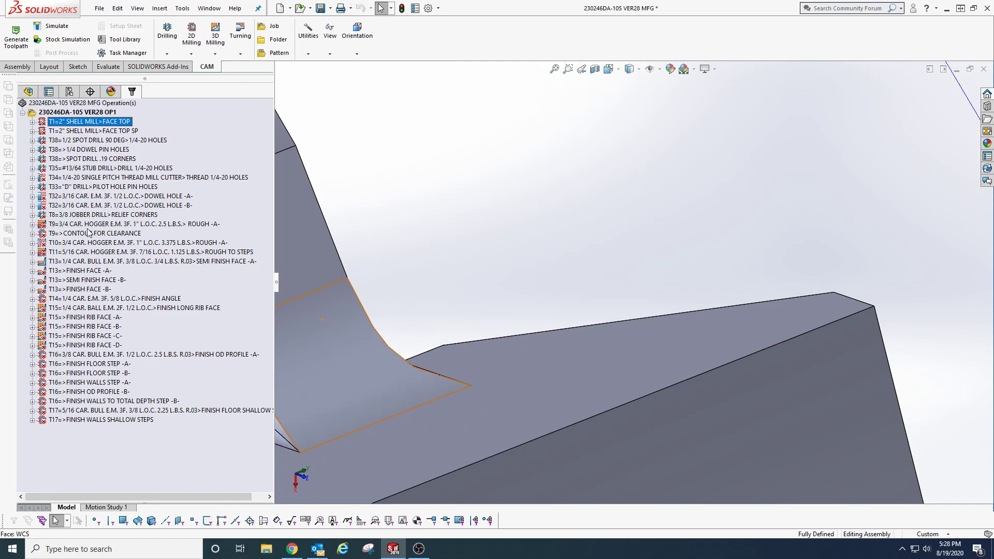
left_click(87, 252, "shift")
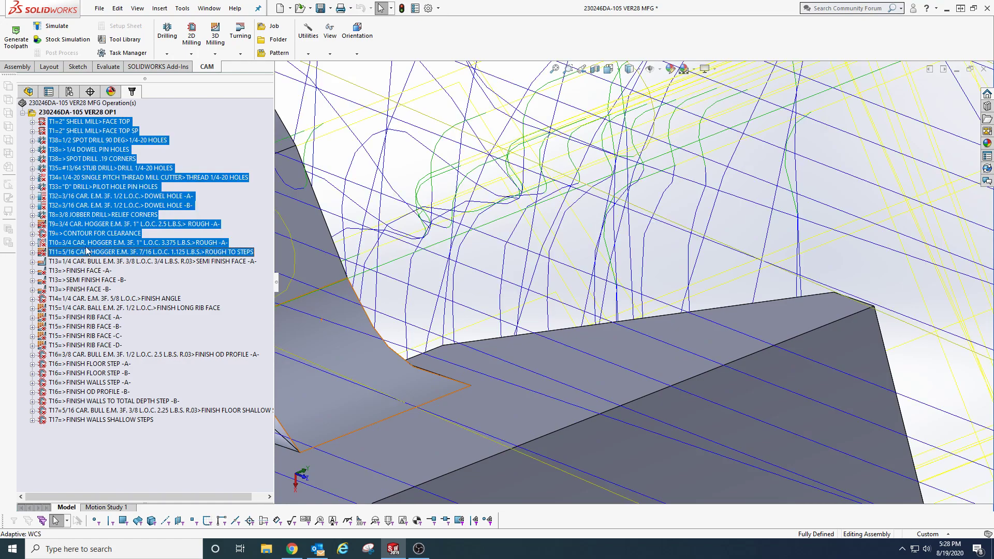
left_click(22, 47)
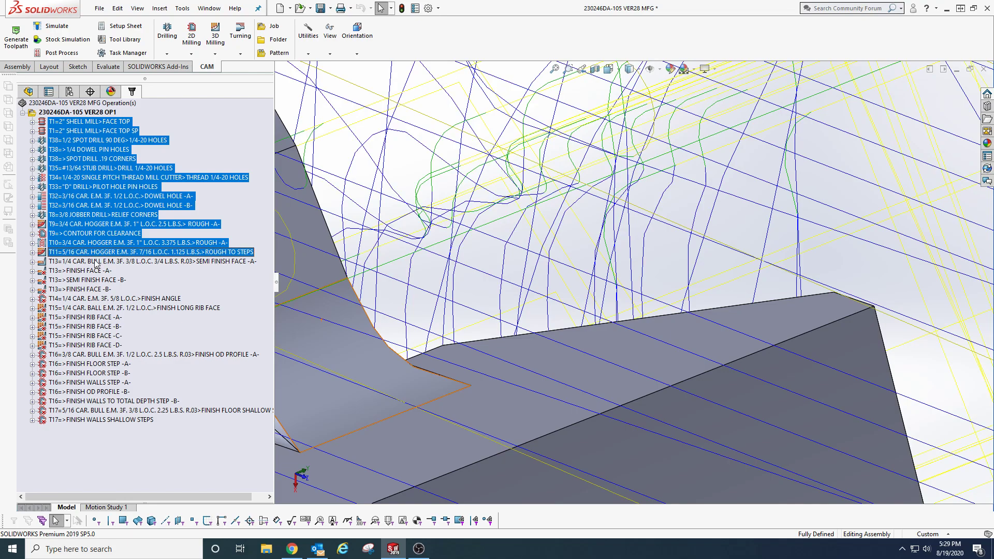
Step: Rename the first T13 operation as "T13=3/16 CAR. BULL E.M. 3F. 1/4 L.O.C. 1/2 L.B.S. R.03>SEMI FINISH FACE -A-"
left_click(96, 263)
left_click(93, 262)
left_click(72, 262)
key("BackSpace")
key("BackSpace")
key("BackSpace")
type("3/16")
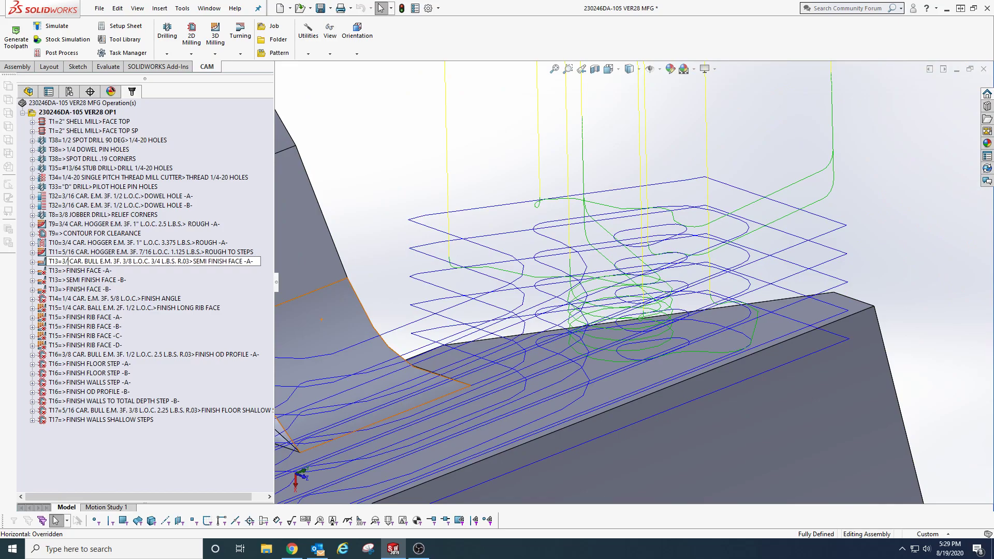
key("BackSpace")
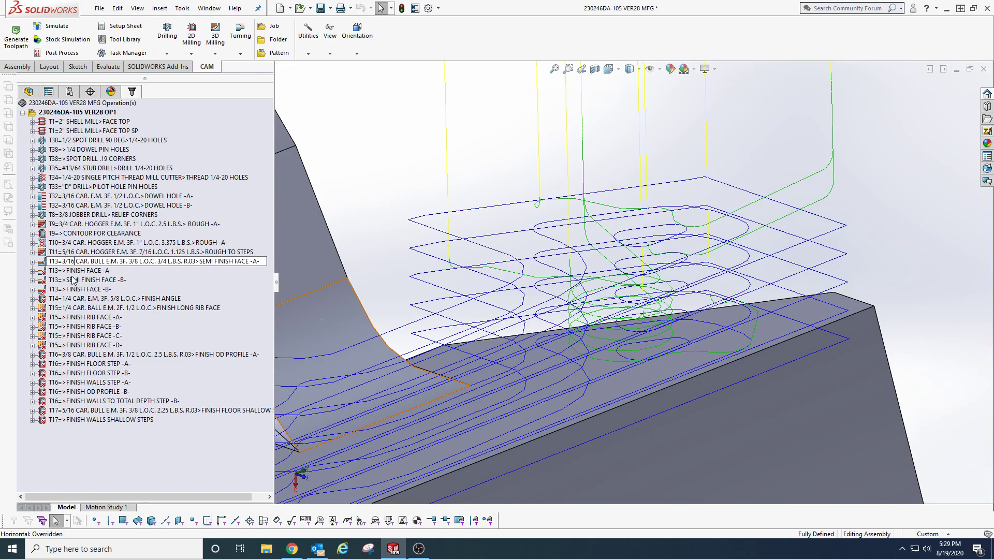
double_click(138, 262)
type("1/4")
double_click(163, 261)
type("1/2")
key("Return")
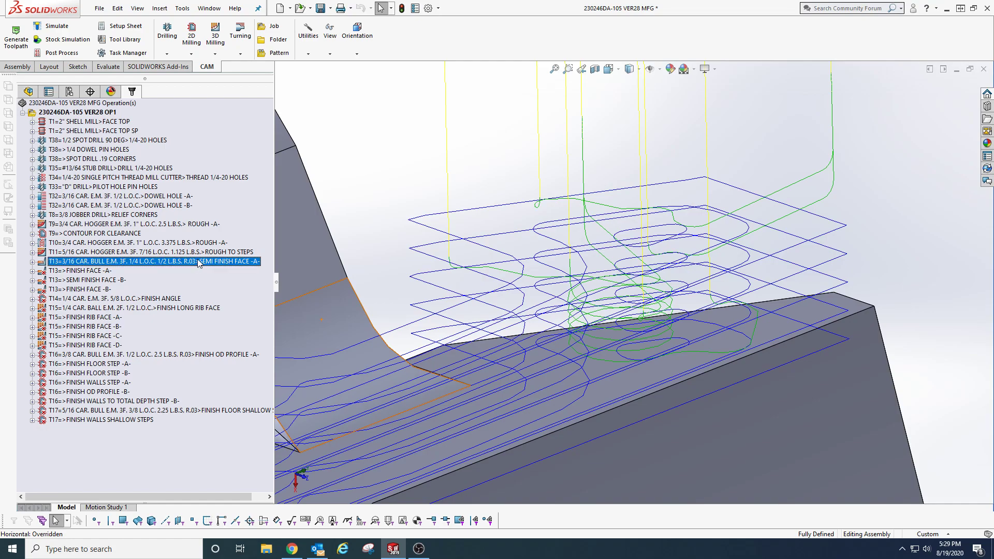
Step: Start a stock simulation of T1 FACE TOP through T13 SEMI FINISH FACE -A- and skip ahead to the end of T11 ROUGH TO STEPS
left_click(109, 123, "shift")
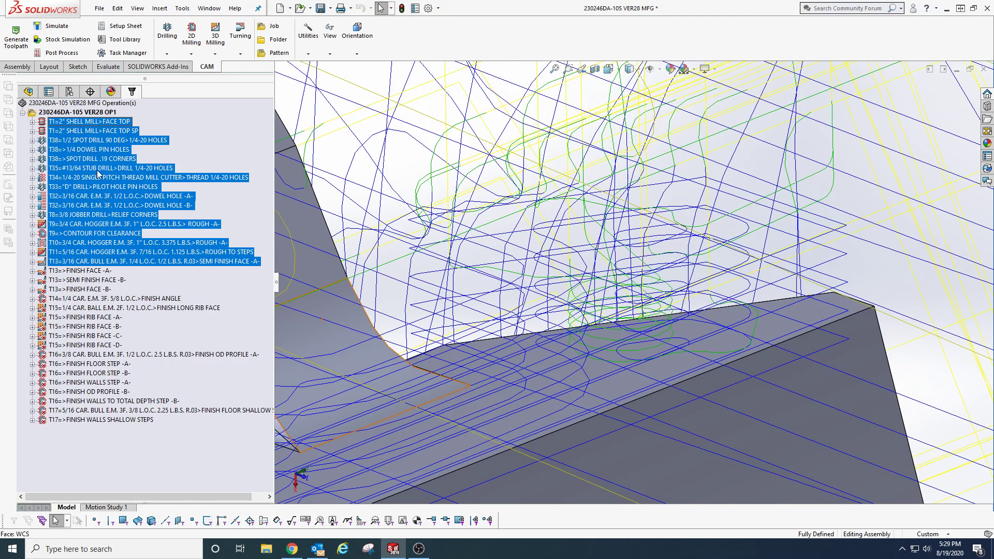
left_click(69, 41)
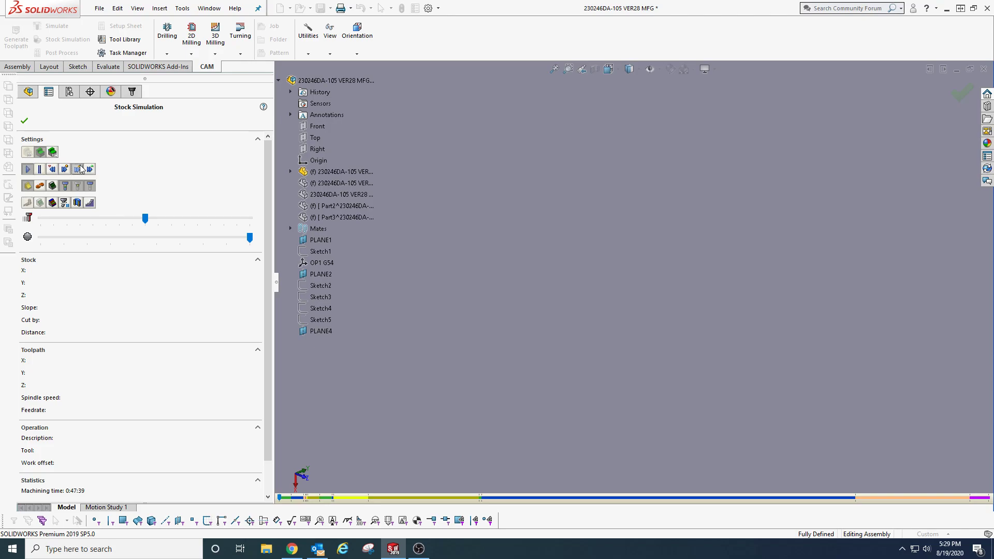
left_click(78, 169)
left_click(77, 169)
left_click(77, 169)
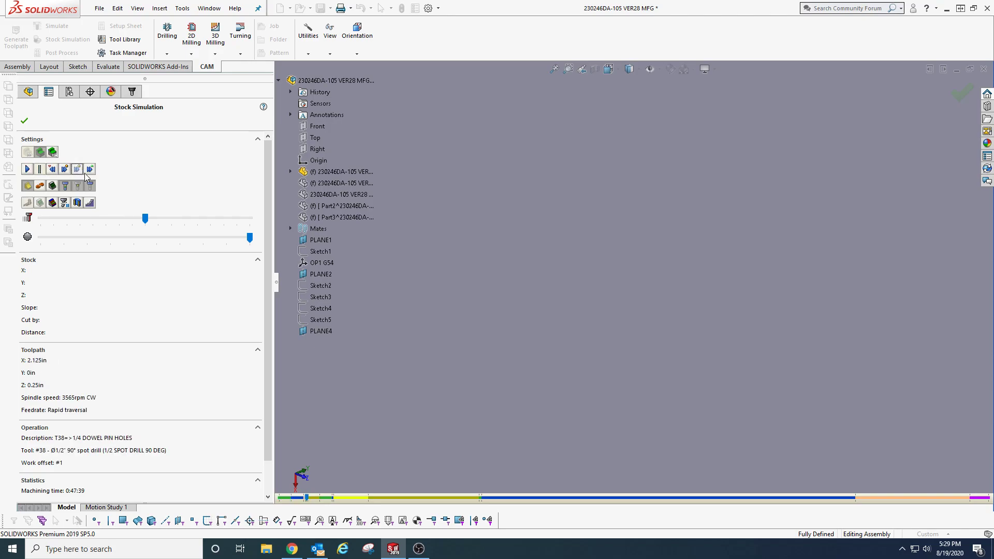
left_click(76, 170)
left_click(77, 170)
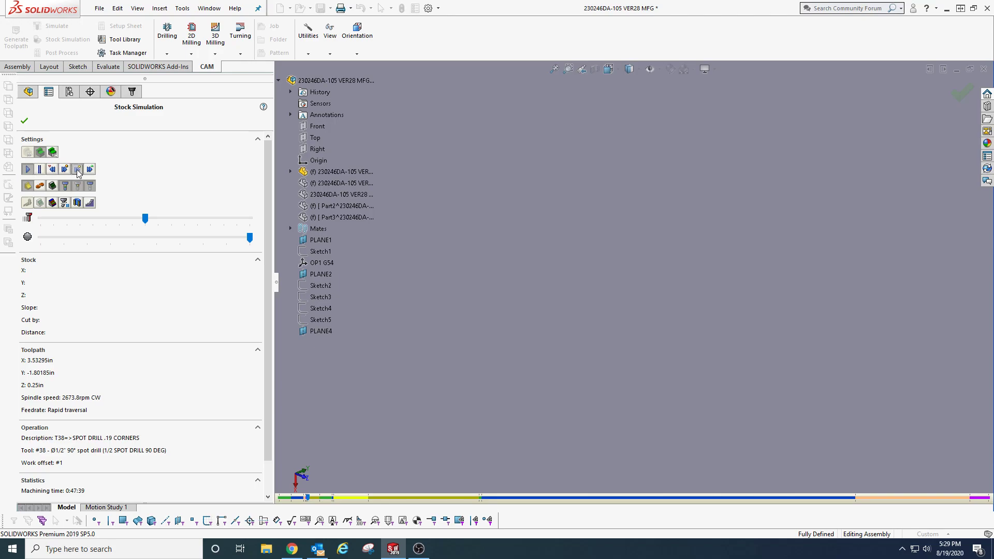
left_click(76, 169)
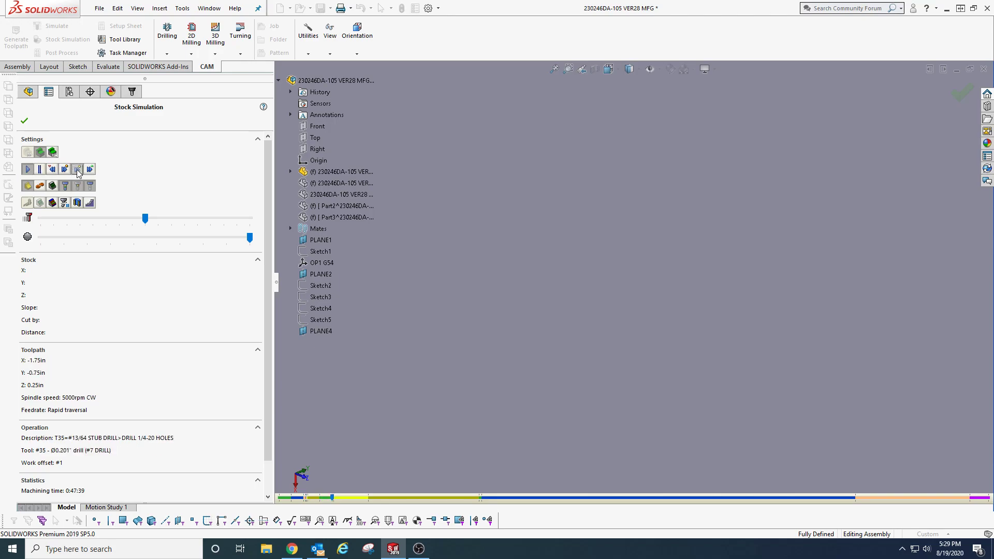
left_click(77, 169)
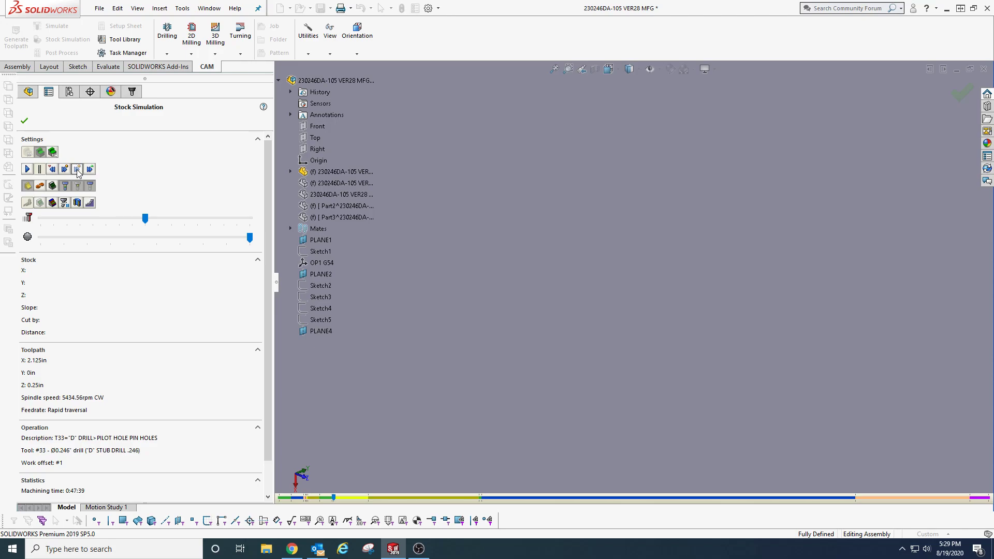
left_click(76, 169)
left_click(77, 169)
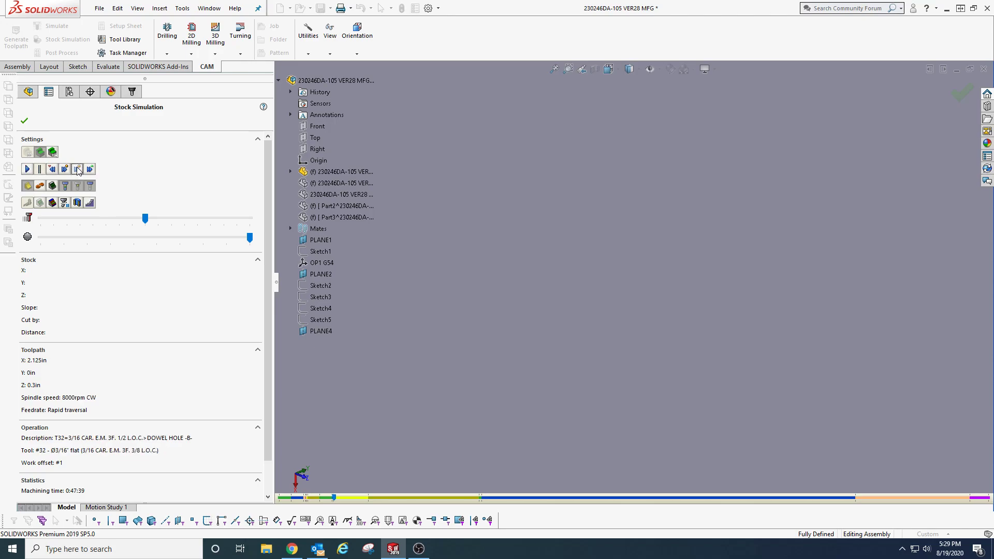
left_click(77, 170)
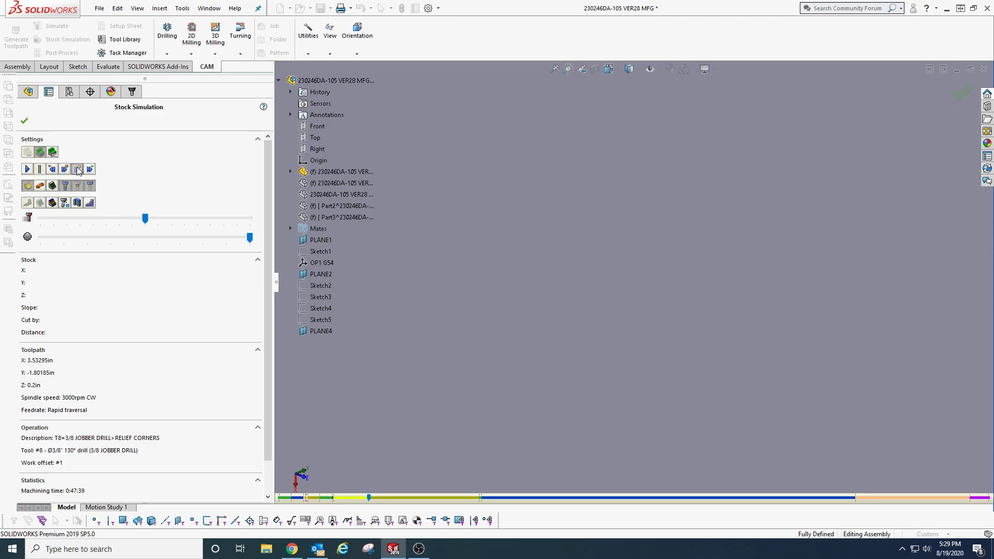
left_click(76, 169)
left_click(77, 169)
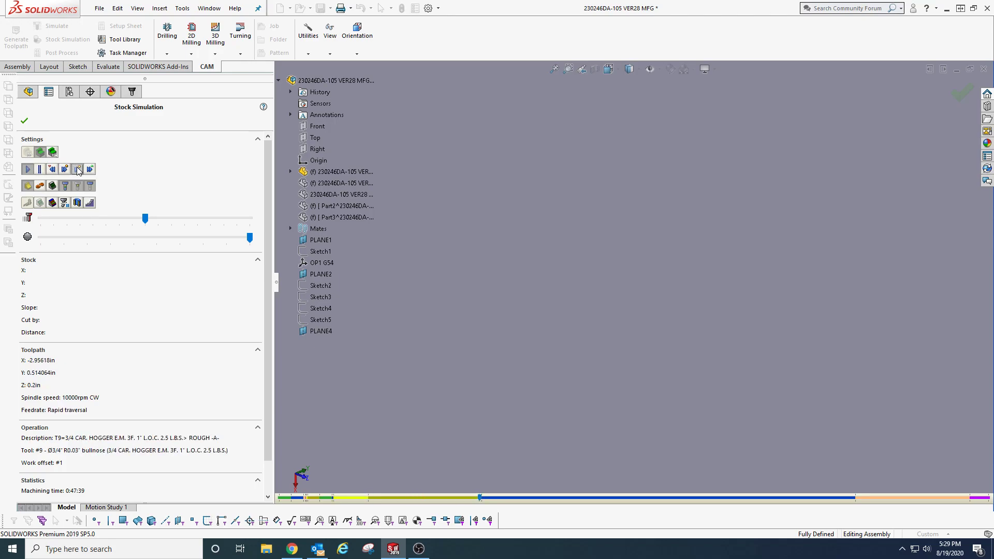
left_click(77, 169)
left_click(77, 169)
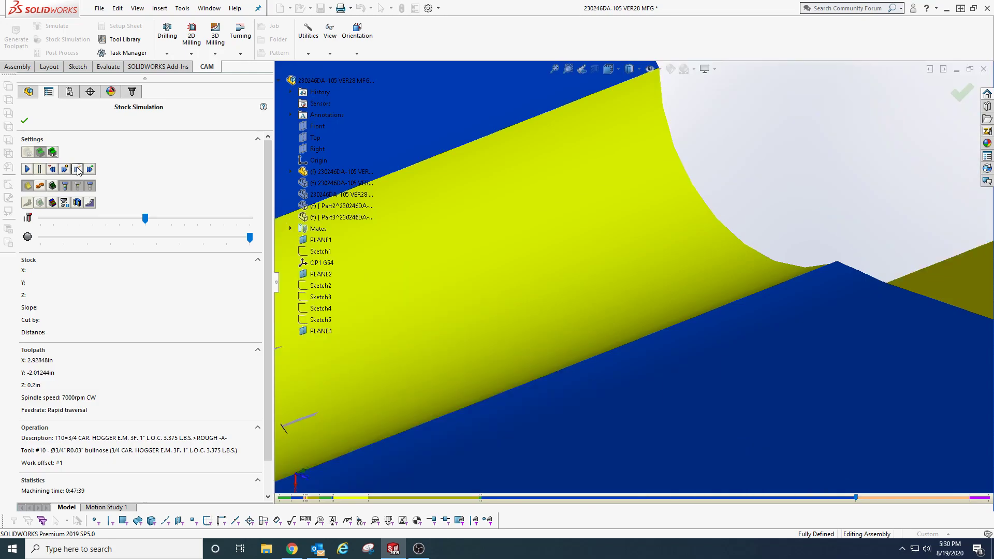
left_click(77, 170)
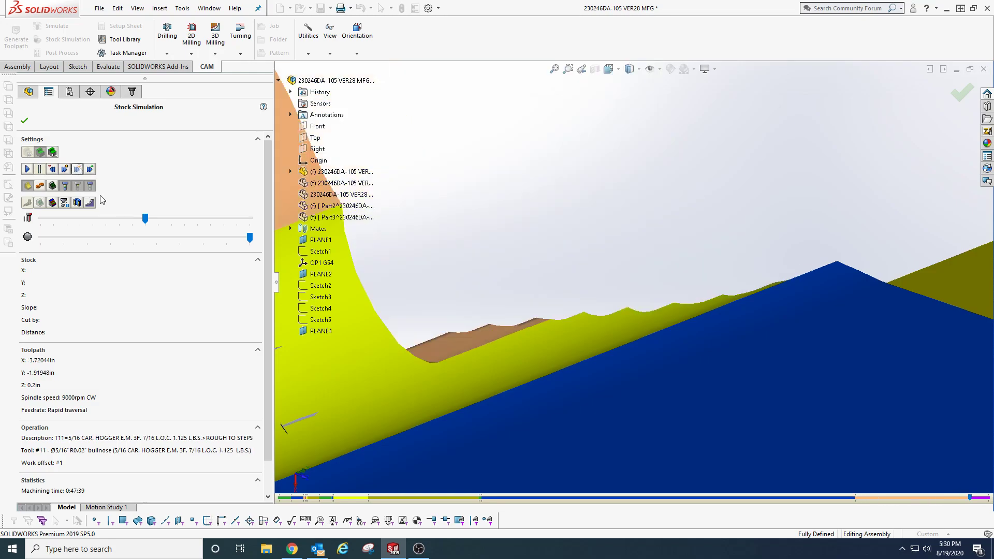
Step: Slow the stock simulation, play the T13 semi-finish cut, and dismiss the simulation events list
left_click(119, 218)
left_click(115, 220)
left_click(107, 220)
left_click(93, 220)
left_click(92, 221)
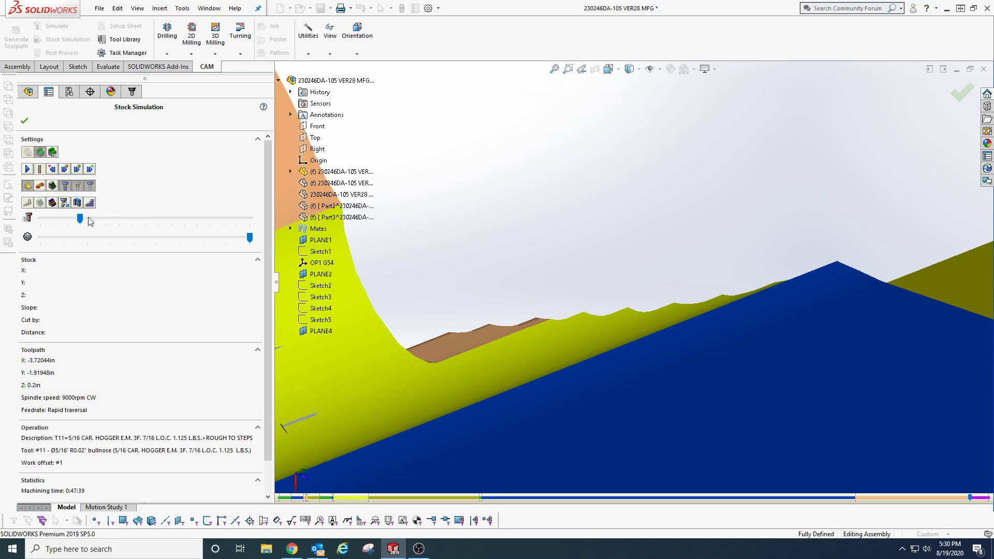
left_click(28, 170)
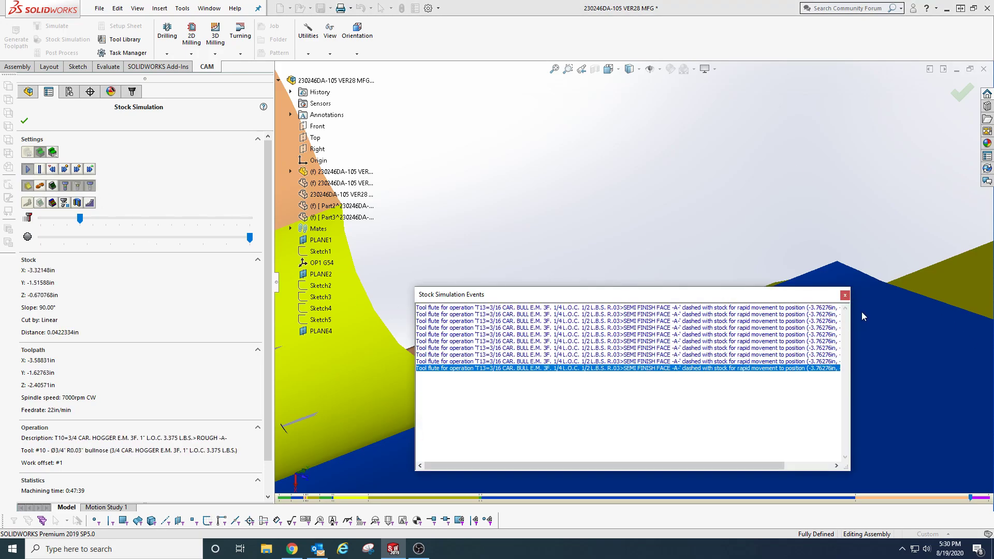
left_click(845, 295)
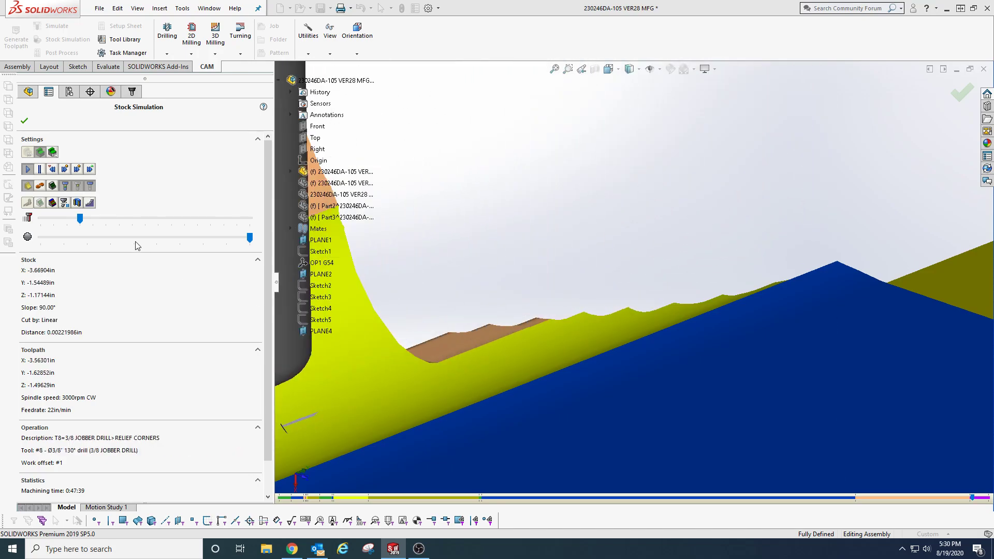
Step: Gradually speed up the simulation through the end of the T13 cut, dismiss the events list, and exit stock simulation
left_click(91, 217)
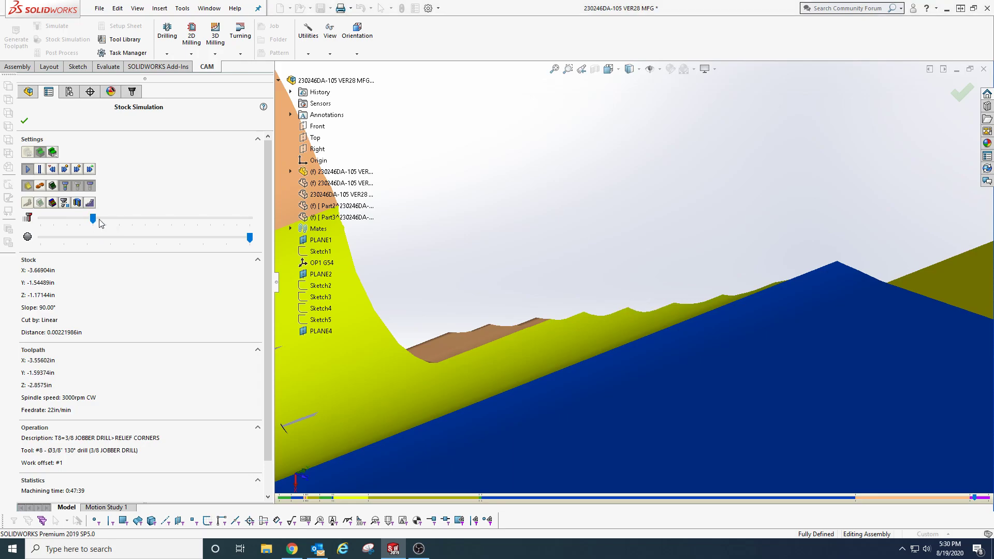
left_click(105, 218)
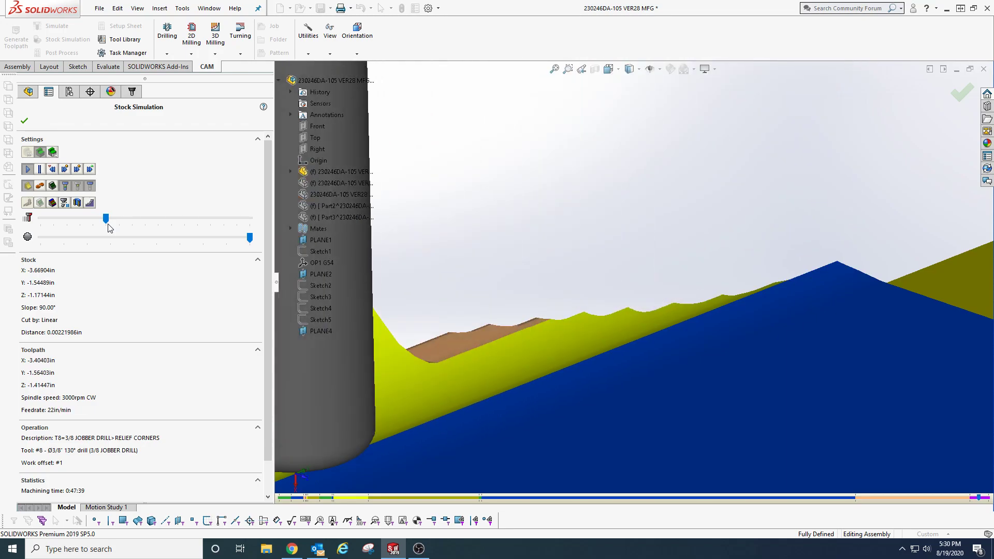
left_click(115, 226)
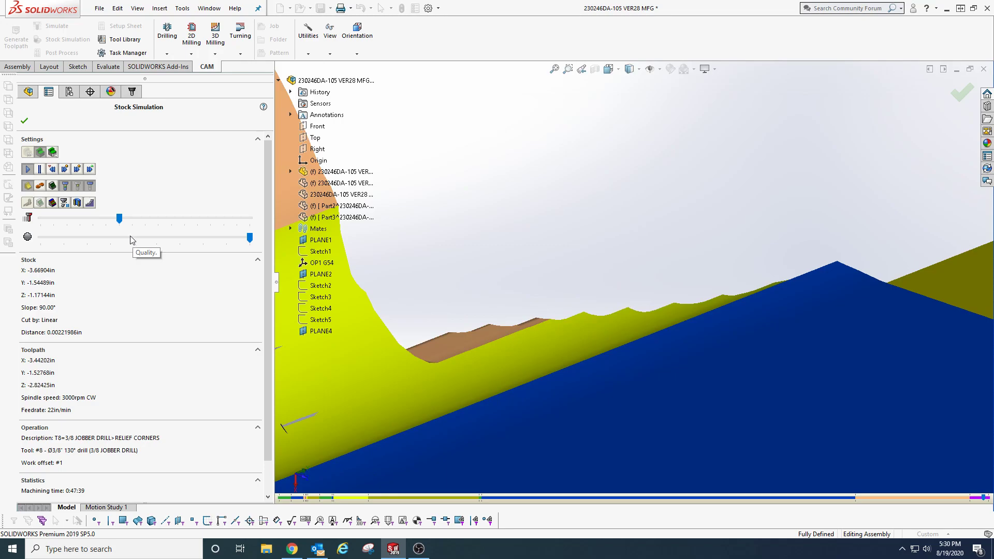
left_click(129, 229)
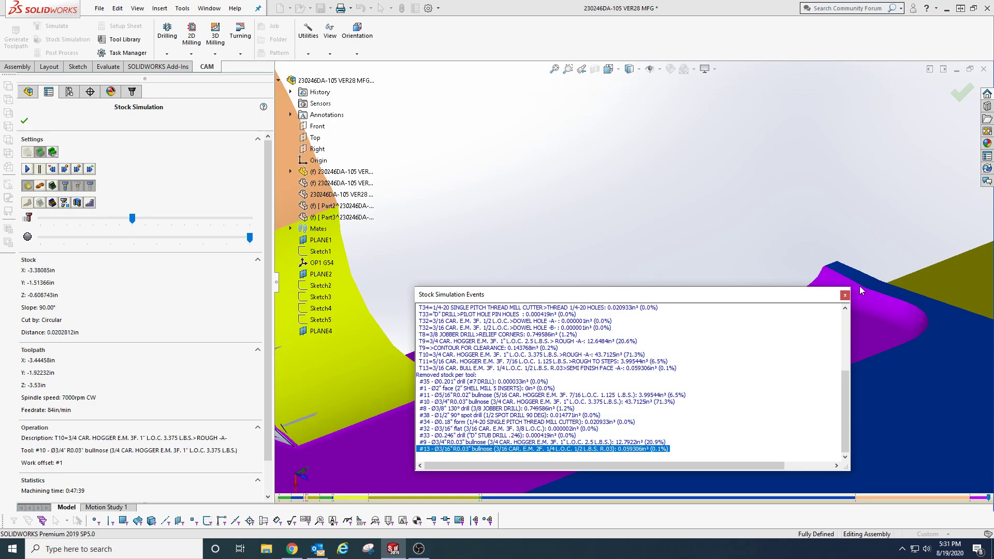
left_click(845, 296)
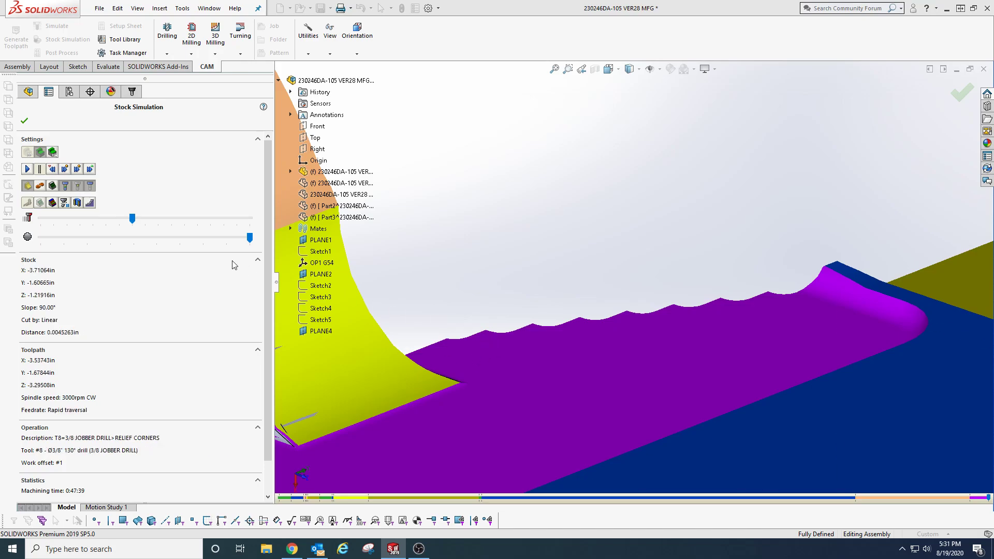
left_click(23, 120)
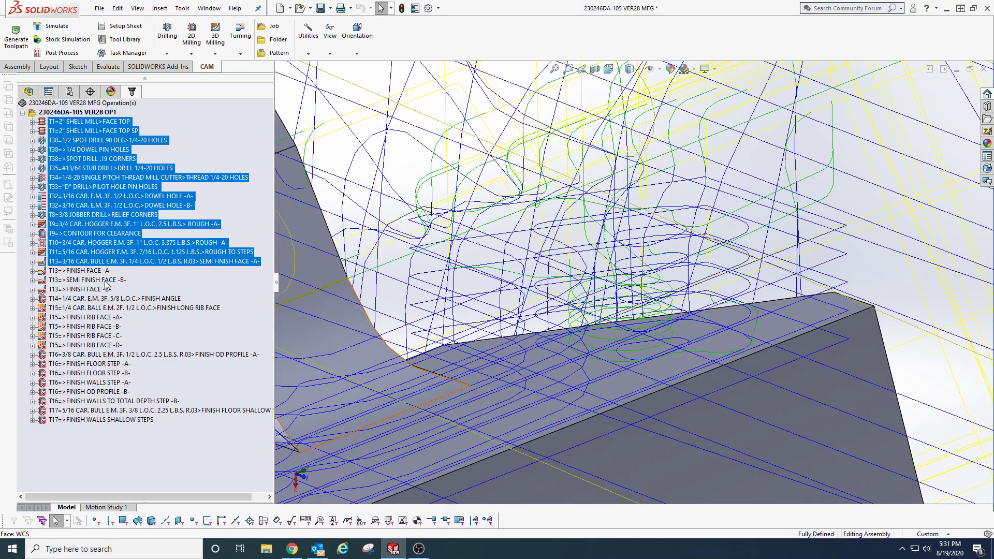
Step: Set the T13 SEMI FINISH FACE -A- operation's number of axial offset passes to 3, accept it, and minimize the program window
left_click(98, 275)
left_click(98, 261)
right_click(98, 261)
left_click(127, 216)
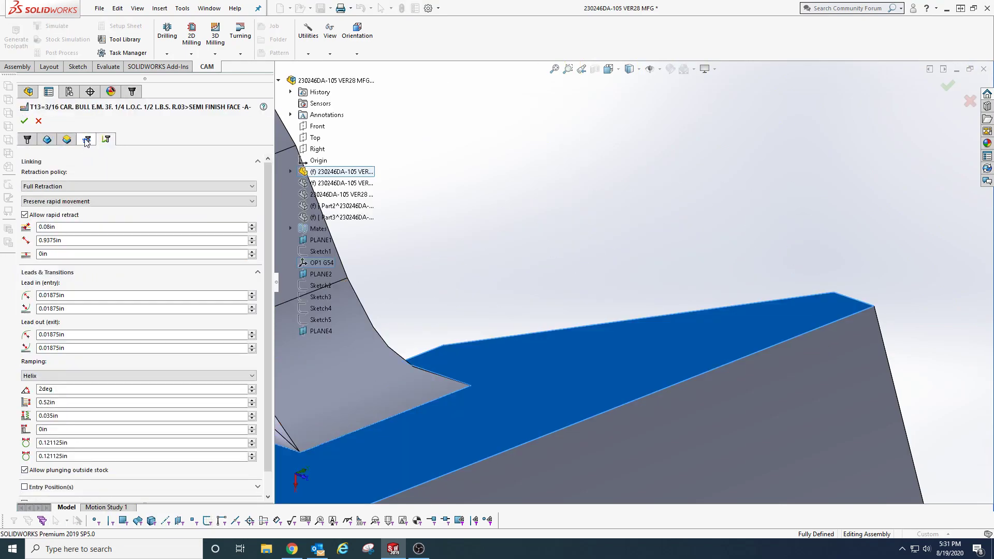
left_click(87, 140)
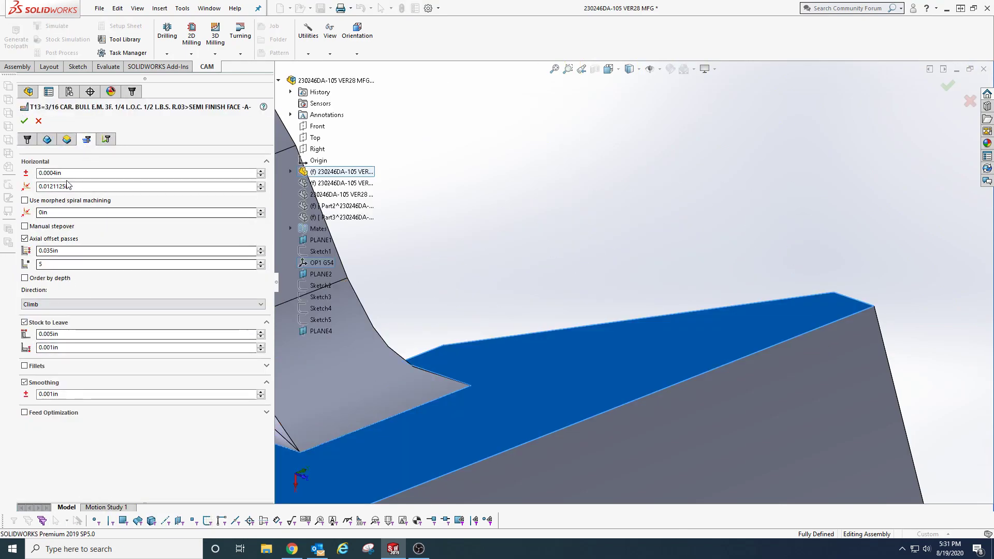
double_click(76, 252)
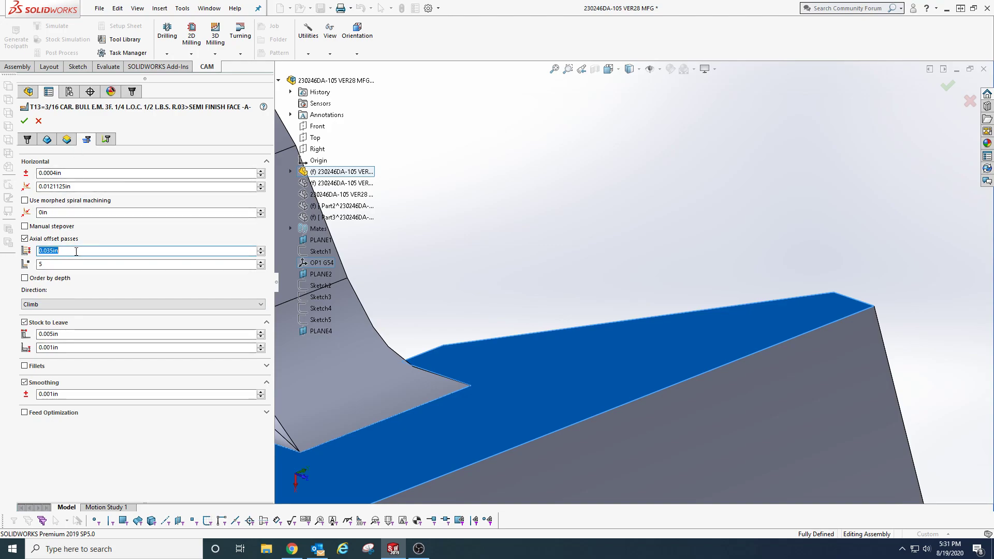
double_click(70, 264)
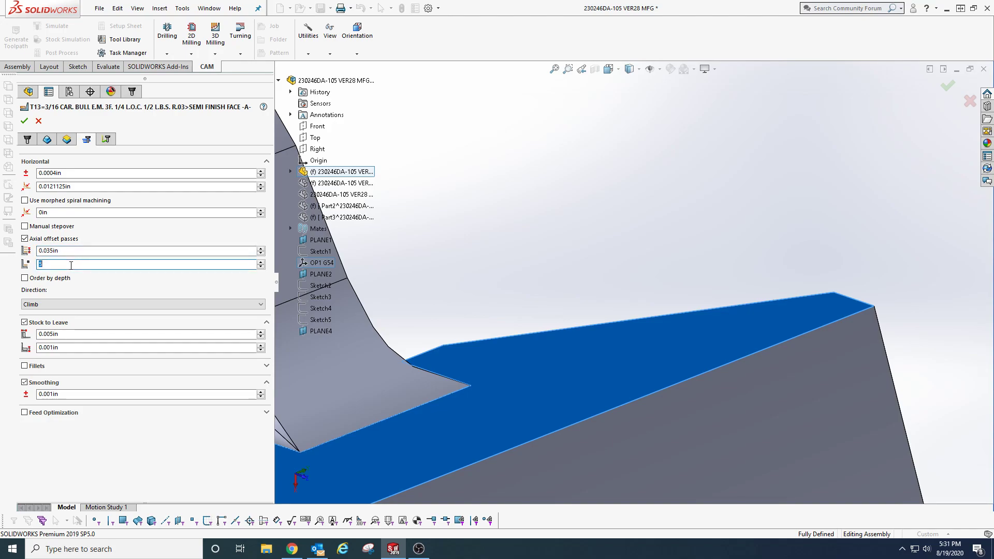
type("3")
left_click(24, 121)
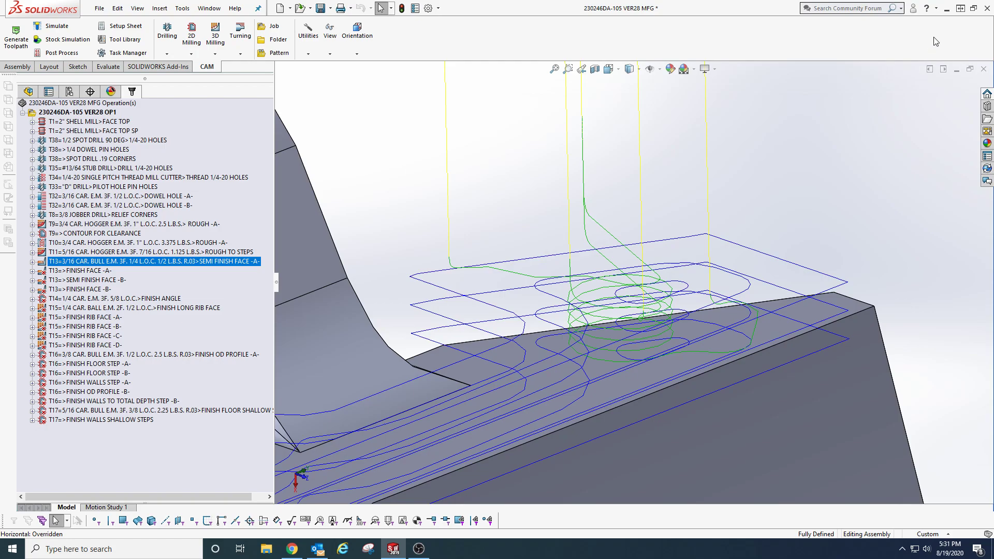
left_click(946, 8)
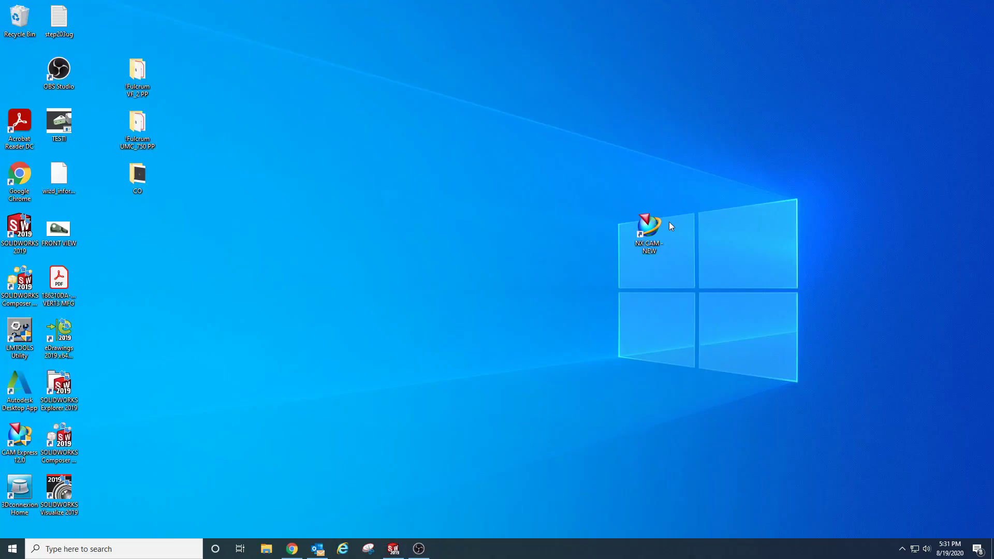